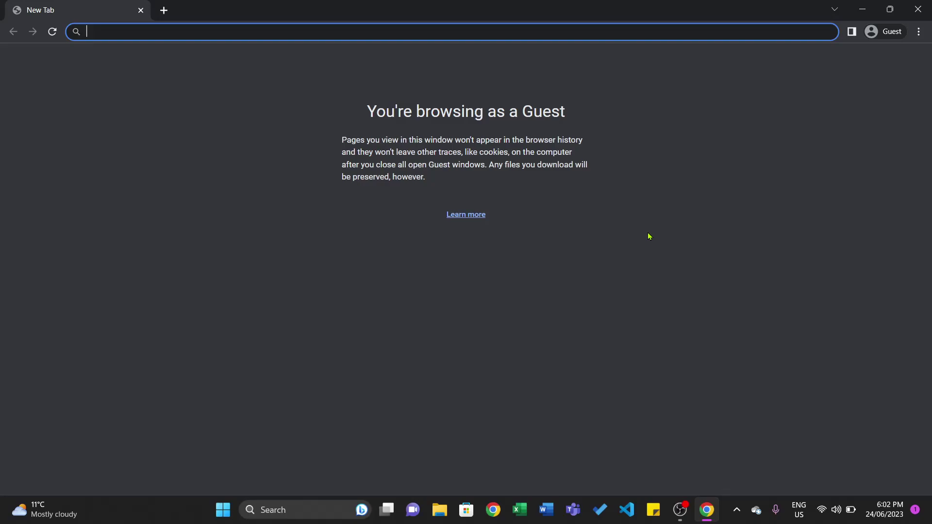
# Step: Load image-search-pro.vercel.app from Chrome's address bar
pyautogui.write('-pro.vercel.app')
pyautogui.press('Return')
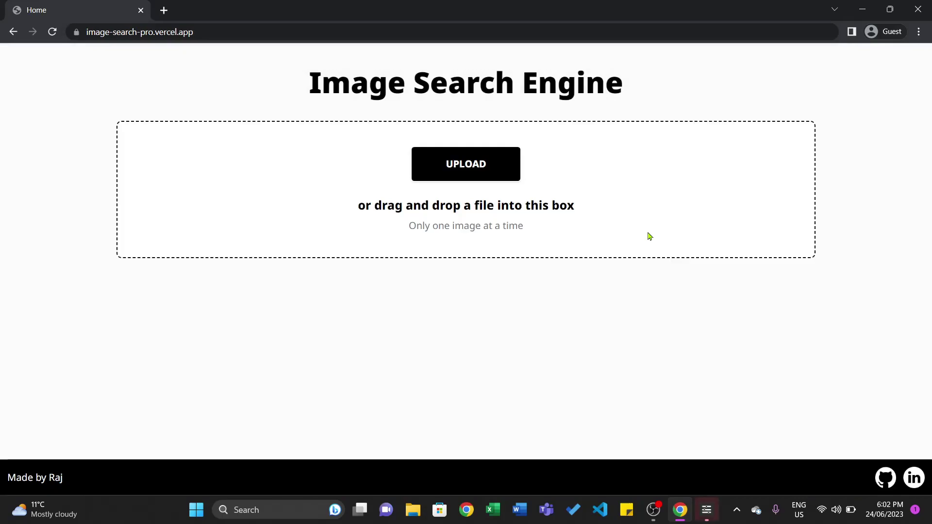
# Step: Upload labrador retriever.jpg from Downloads to get the golden retriever (20) results
pyautogui.click(496, 166)
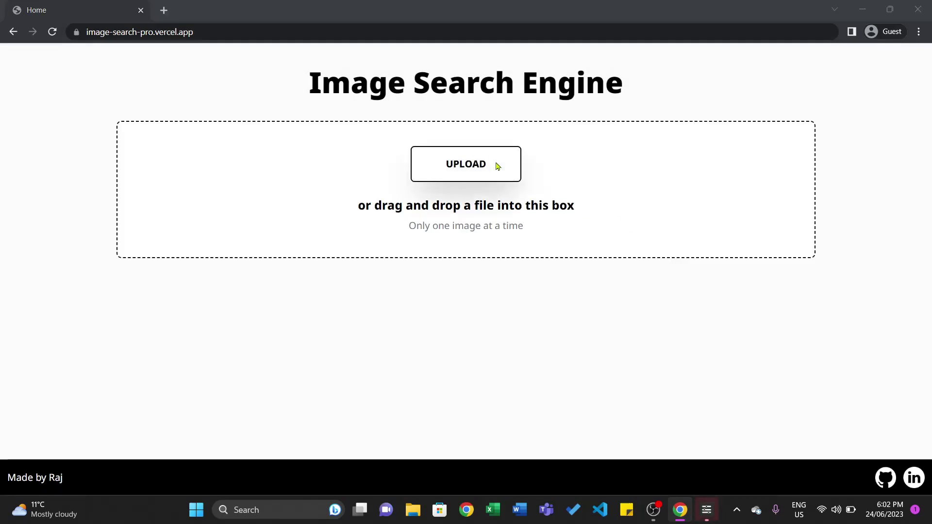
pyautogui.click(202, 133)
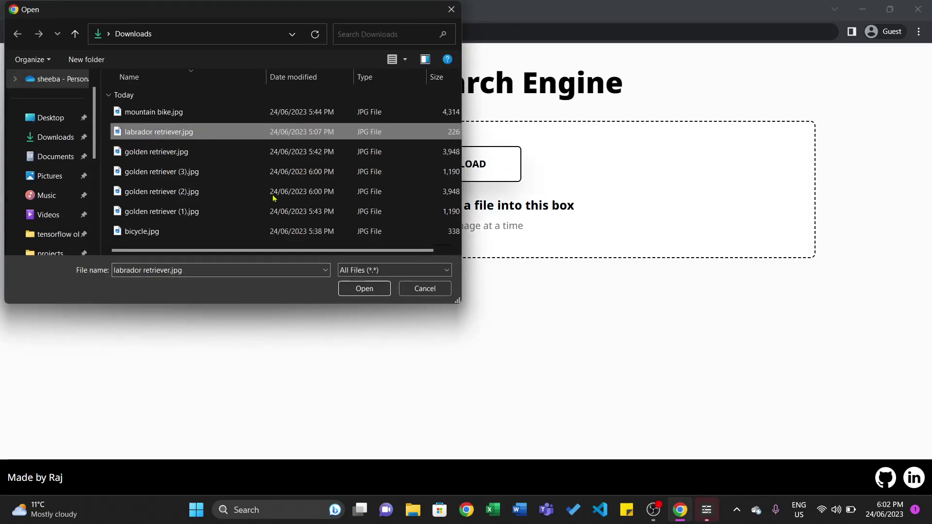
pyautogui.click(371, 294)
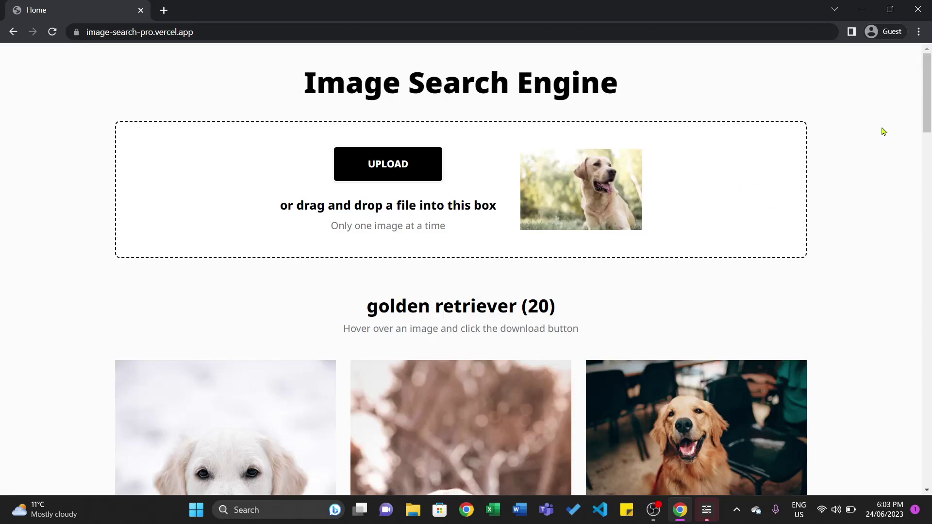
pyautogui.moveTo(930, 114); pyautogui.dragTo(921, 169)
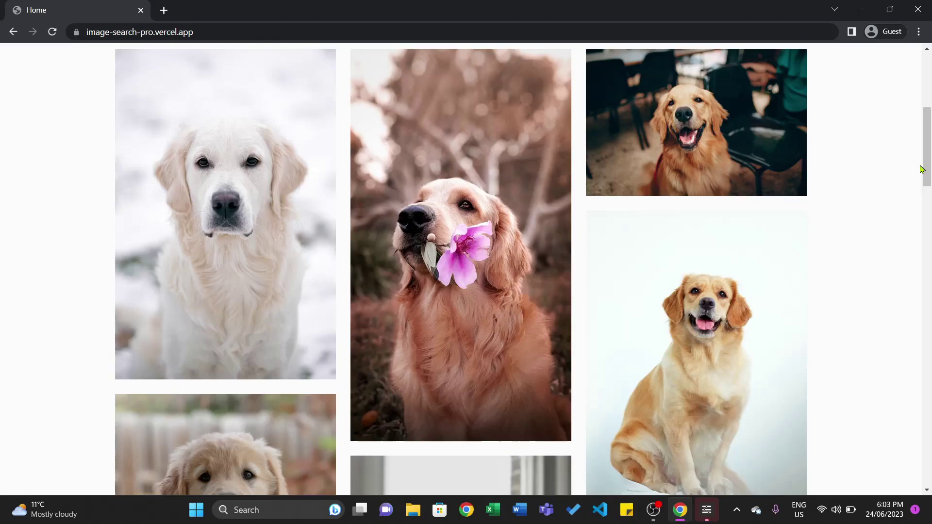
pyautogui.scroll(-6, 921, 179)
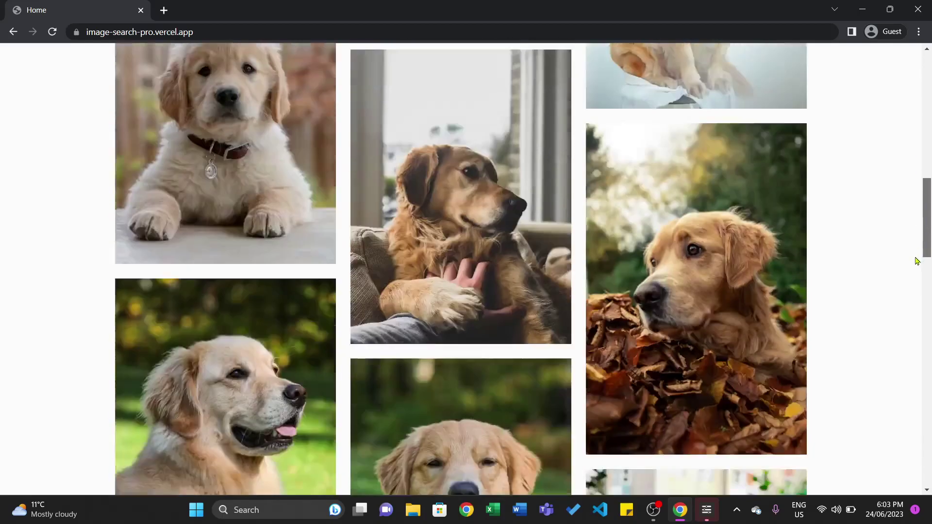
pyautogui.scroll(-14, 917, 253)
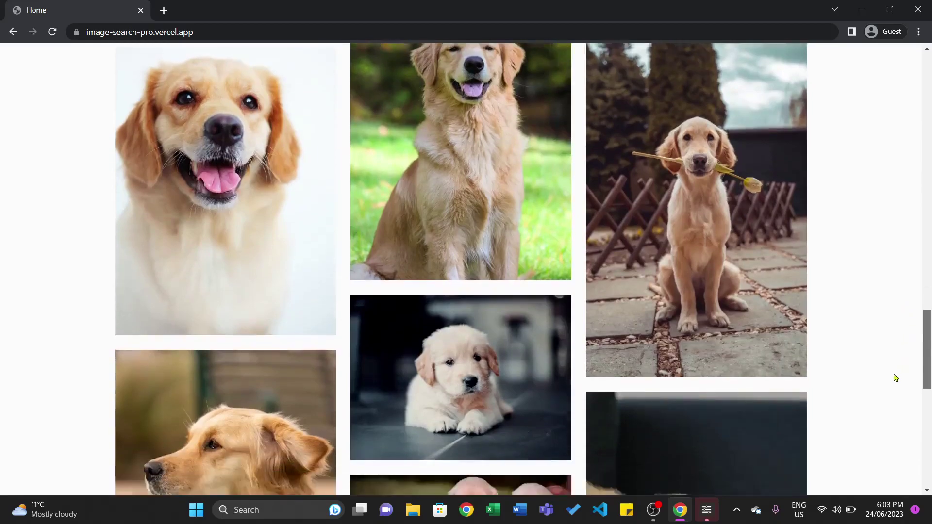
pyautogui.scroll(20, 878, 291)
pyautogui.scroll(-3, 869, 165)
pyautogui.scroll(-20, 857, 272)
pyautogui.scroll(20, 844, 379)
pyautogui.scroll(-20, 868, 417)
pyautogui.scroll(-3, 878, 431)
pyautogui.scroll(5, 896, 422)
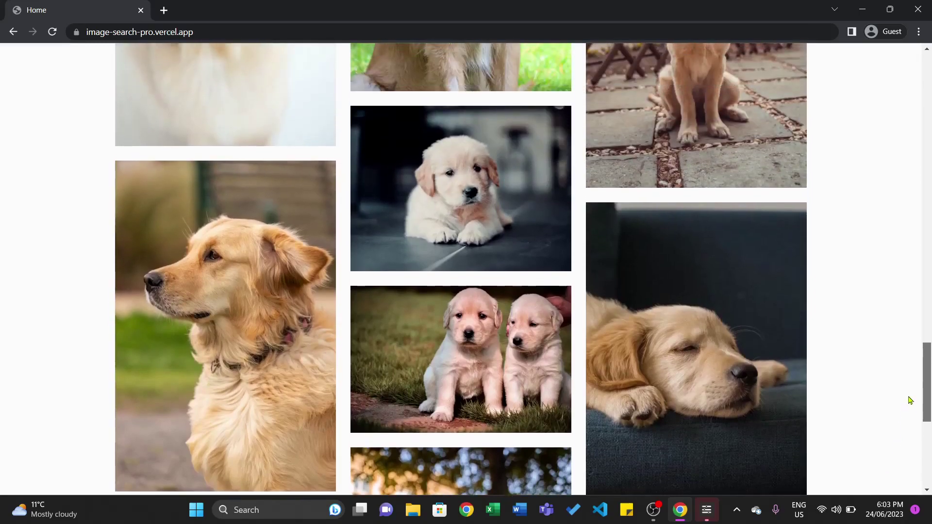
pyautogui.moveTo(471, 212)
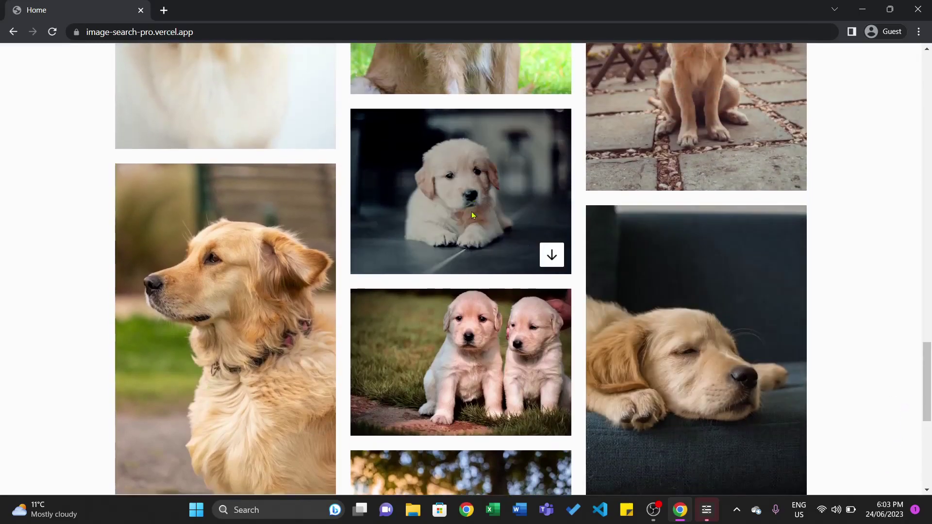
# Step: Download the lying puppy image, view it in Photos, and return to the results
pyautogui.click(551, 256)
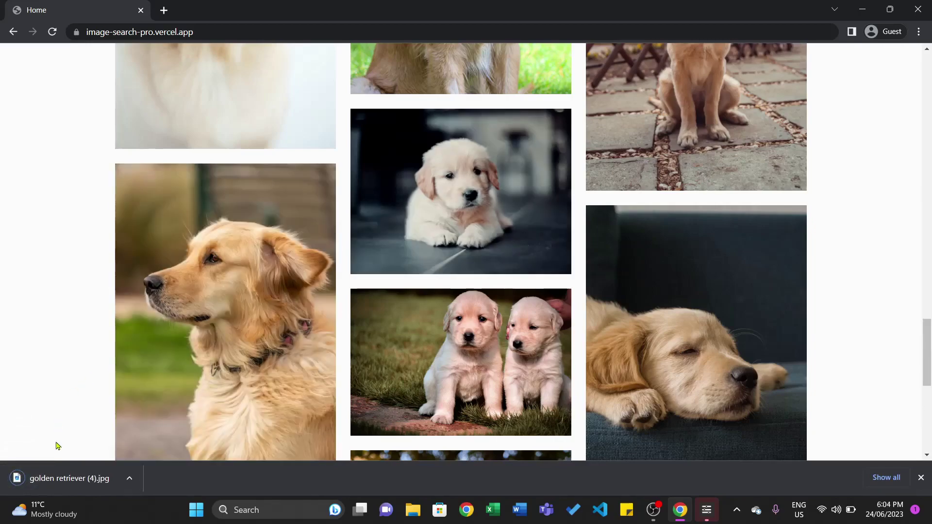
pyautogui.click(58, 470)
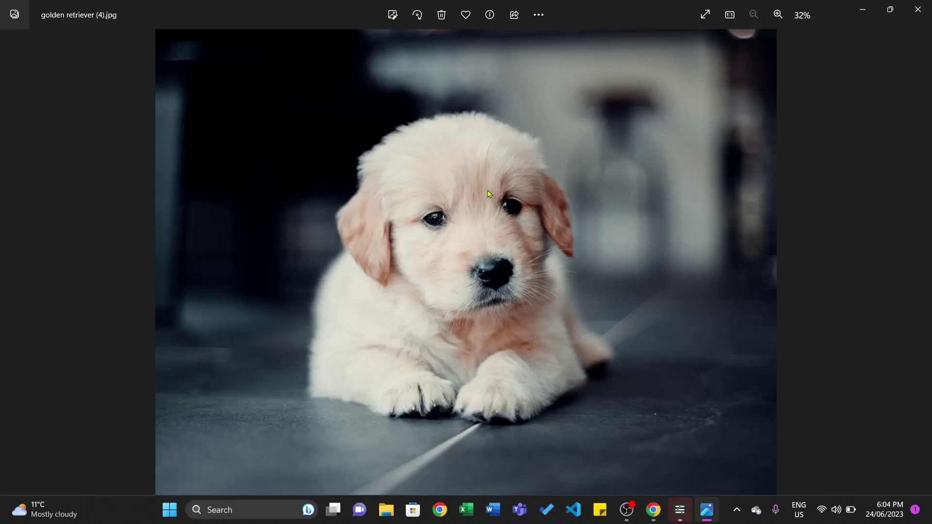
pyautogui.click(917, 9)
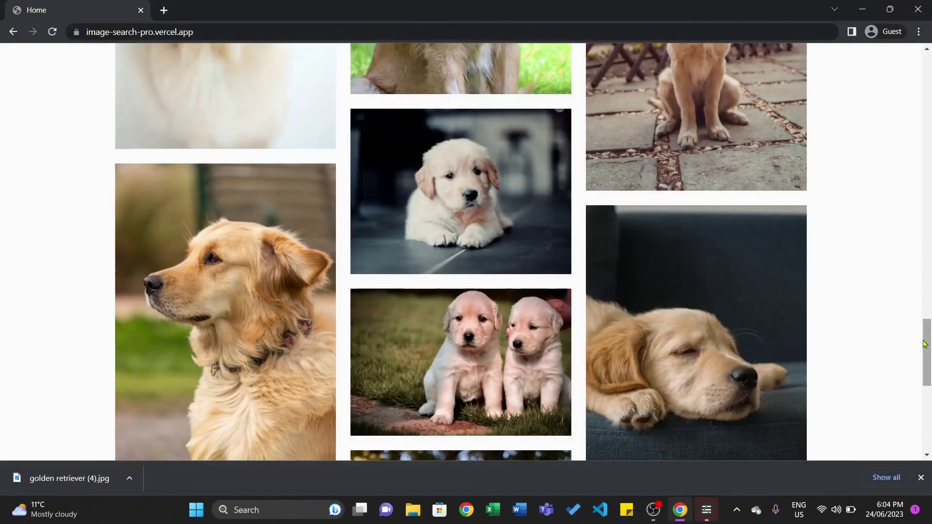
pyautogui.scroll(2, 929, 324)
pyautogui.moveTo(929, 324); pyautogui.dragTo(929, 180)
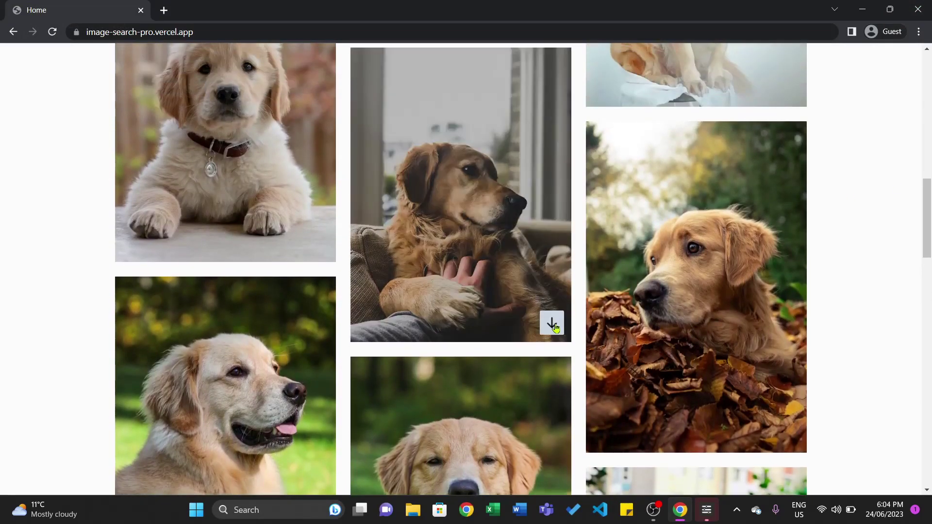
# Step: Download the dog-by-the-window image, view it in Photos, and return to the results
pyautogui.click(553, 324)
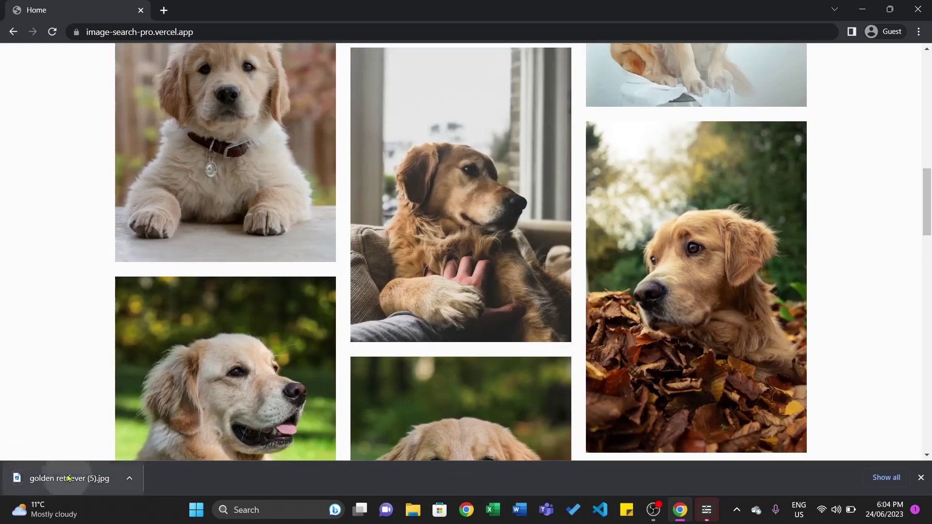
pyautogui.click(67, 478)
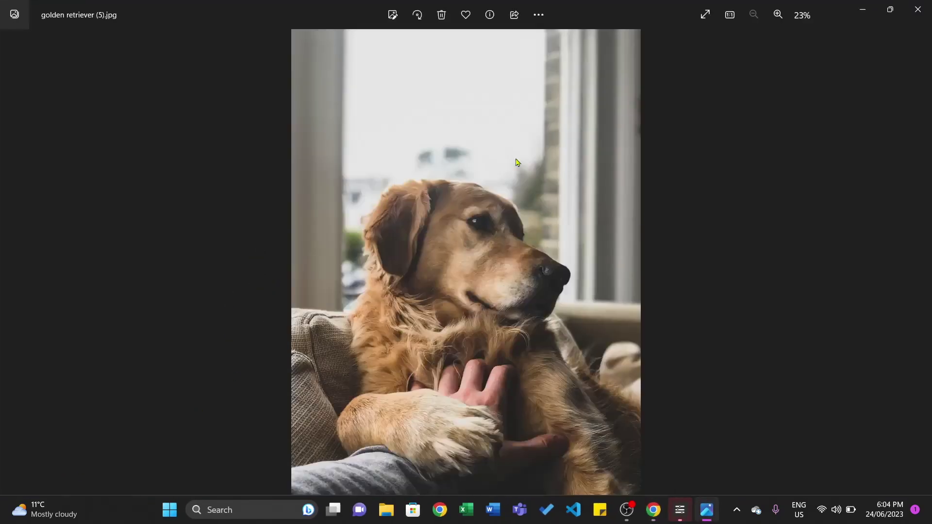
pyautogui.click(917, 10)
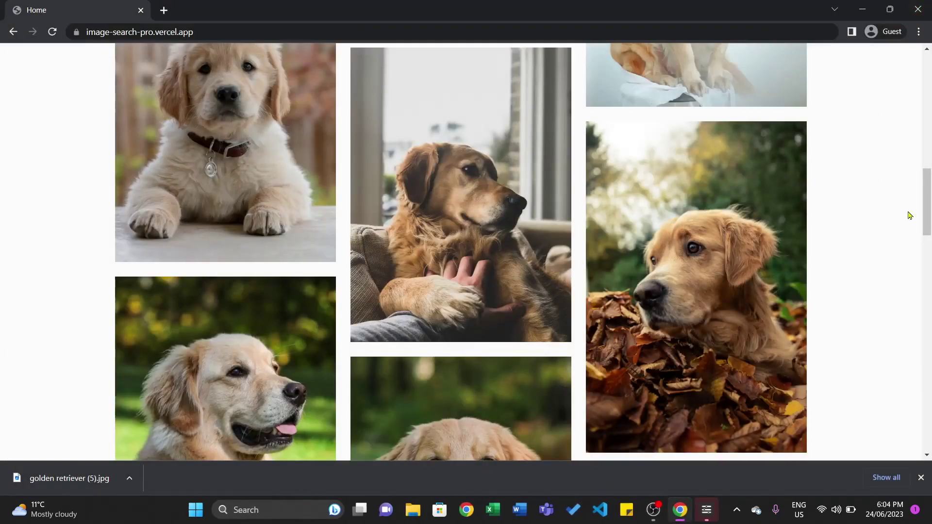
pyautogui.scroll(12, 909, 213)
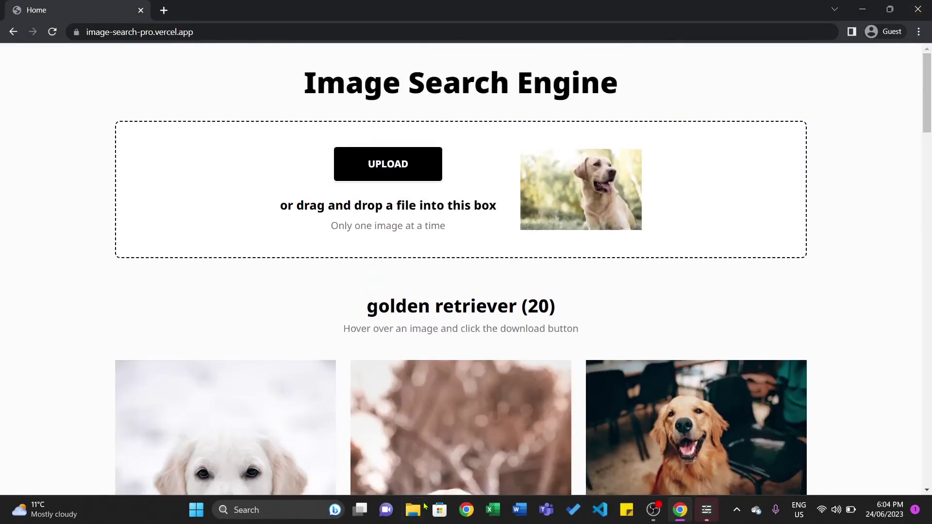
# Step: Drag the blue bike photo from File Explorer's Downloads folder into the page's drop box
pyautogui.click(413, 509)
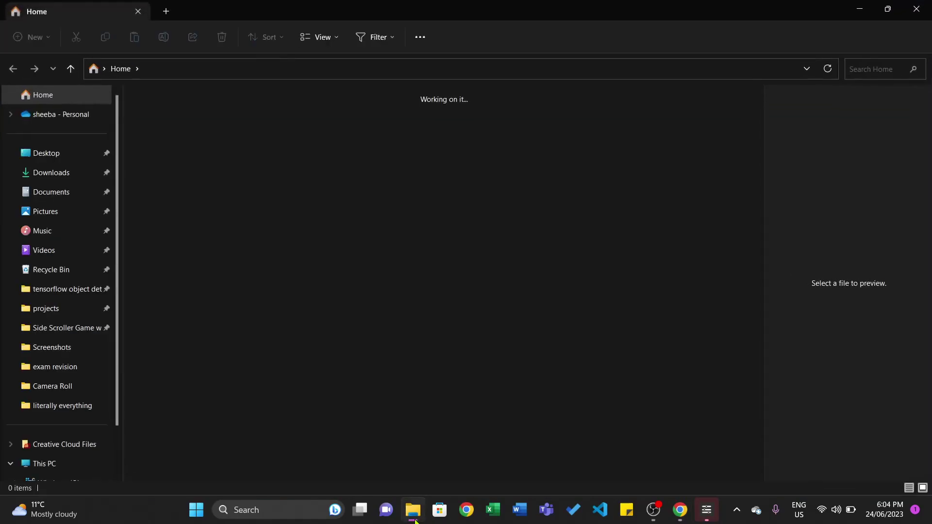
pyautogui.click(47, 175)
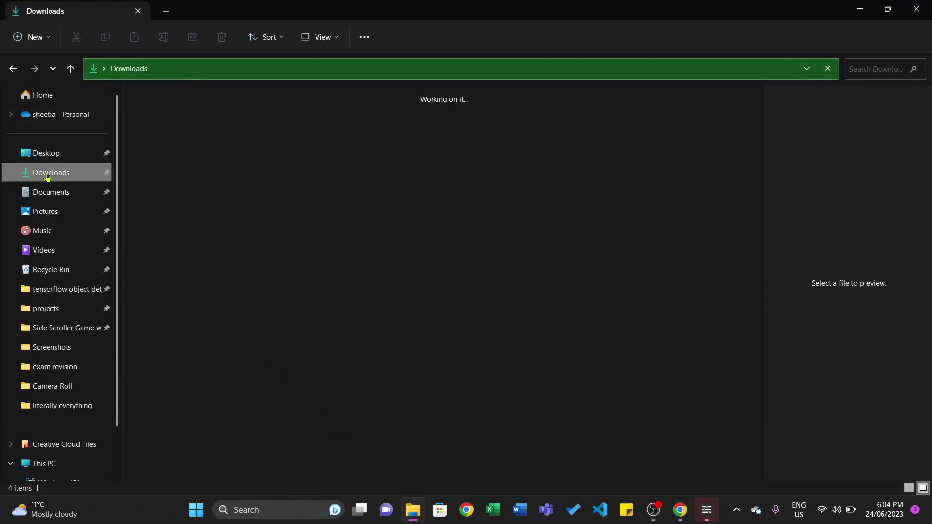
pyautogui.moveTo(478, 11); pyautogui.dragTo(575, 63)
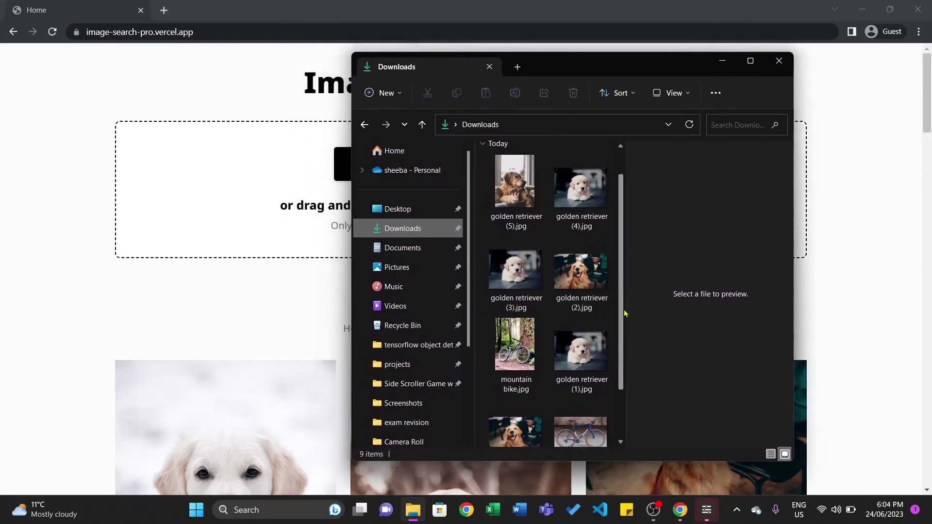
pyautogui.moveTo(625, 311); pyautogui.dragTo(626, 387)
pyautogui.moveTo(587, 342); pyautogui.dragTo(205, 184)
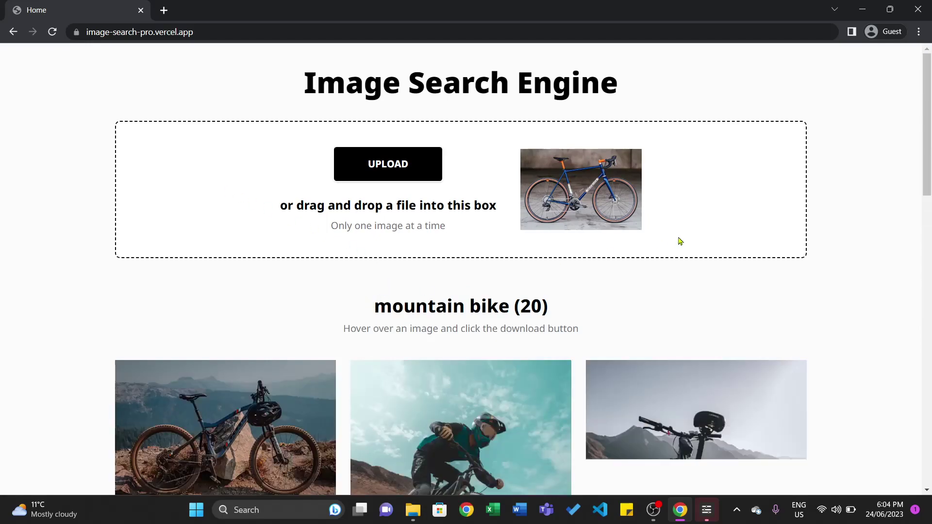
pyautogui.moveTo(927, 144); pyautogui.dragTo(928, 169)
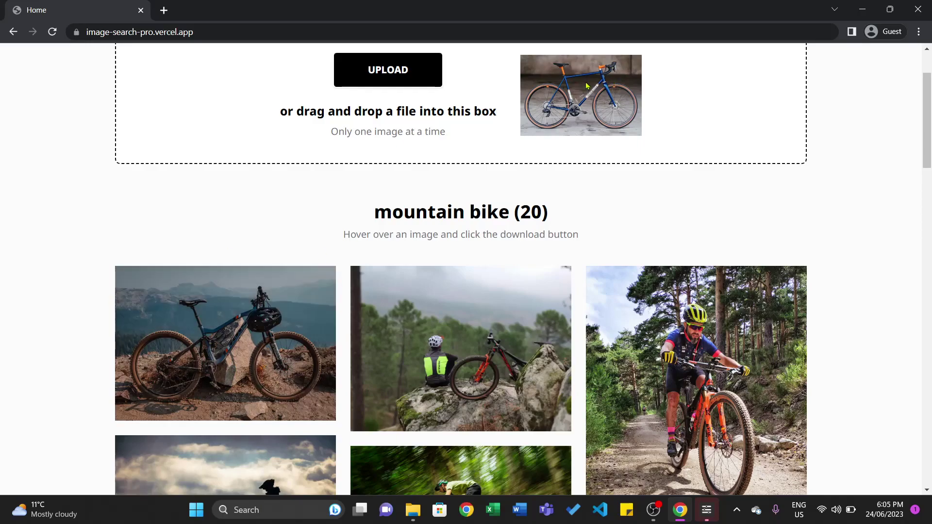
pyautogui.moveTo(217, 321)
pyautogui.moveTo(927, 104); pyautogui.dragTo(921, 127)
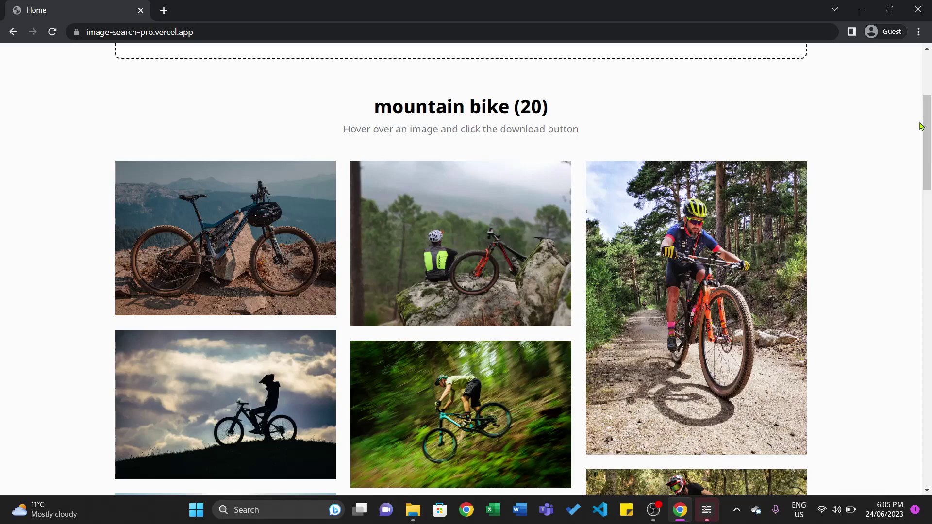
pyautogui.moveTo(921, 127); pyautogui.dragTo(851, 373)
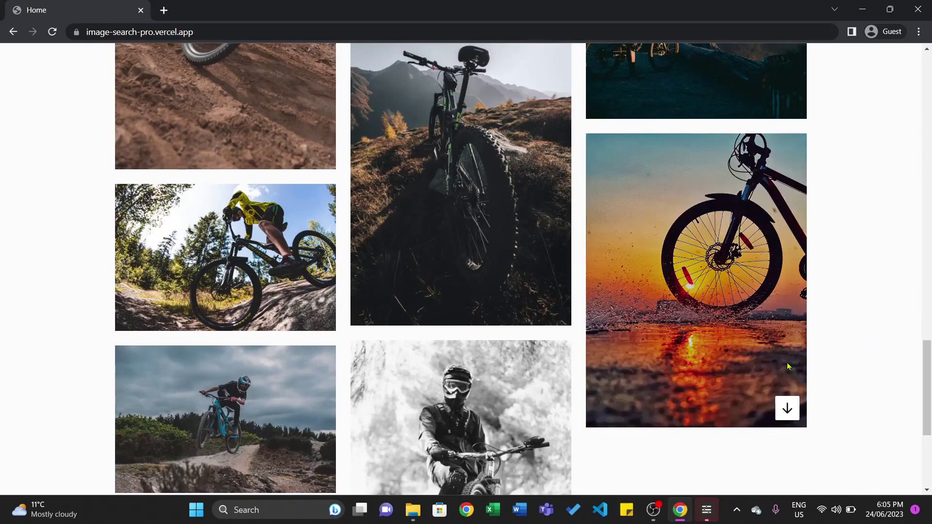
# Step: Download the sunset bike photo as mountain bike (1).jpg, view it in Photos, and return to the results
pyautogui.click(782, 406)
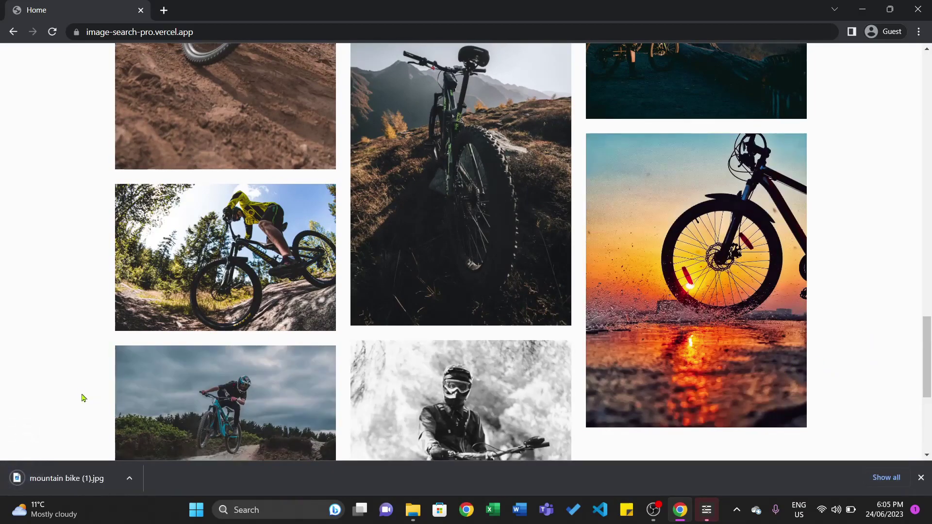
pyautogui.click(59, 474)
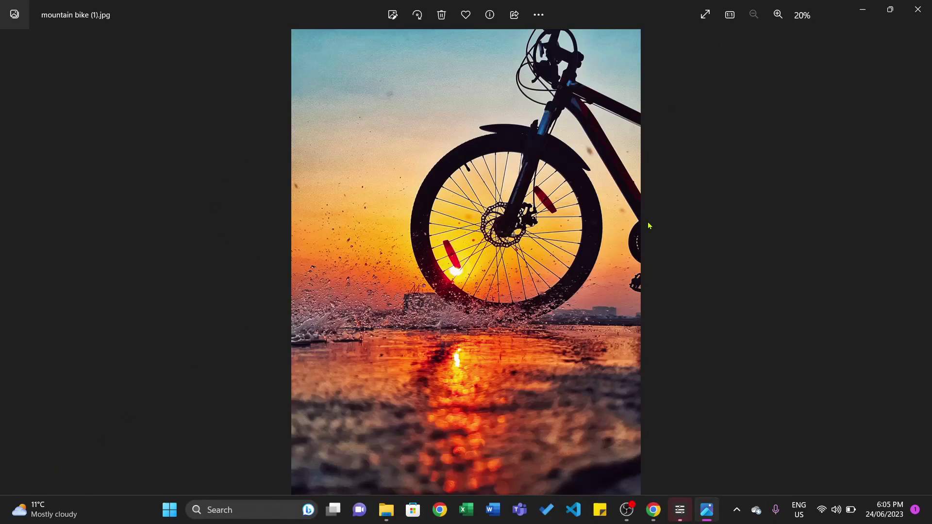
pyautogui.click(917, 9)
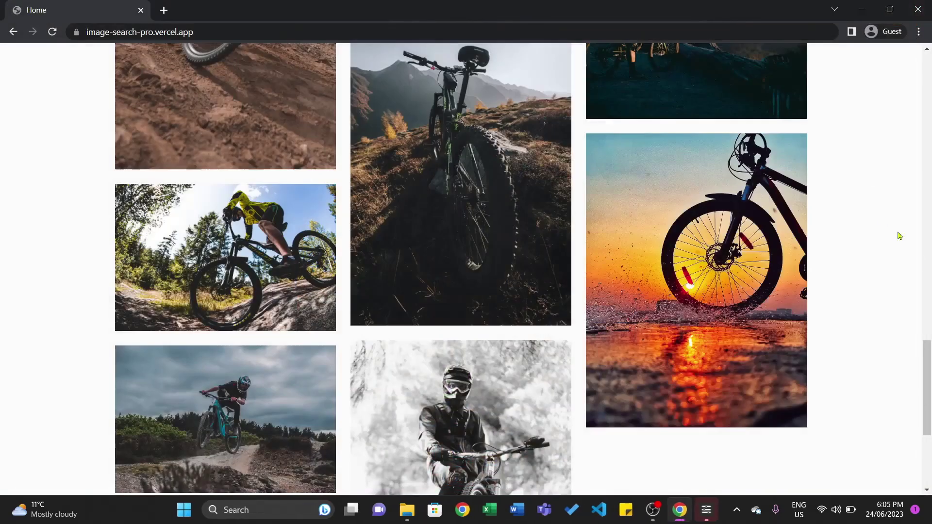
pyautogui.scroll(4, 930, 191)
pyautogui.scroll(10, 930, 192)
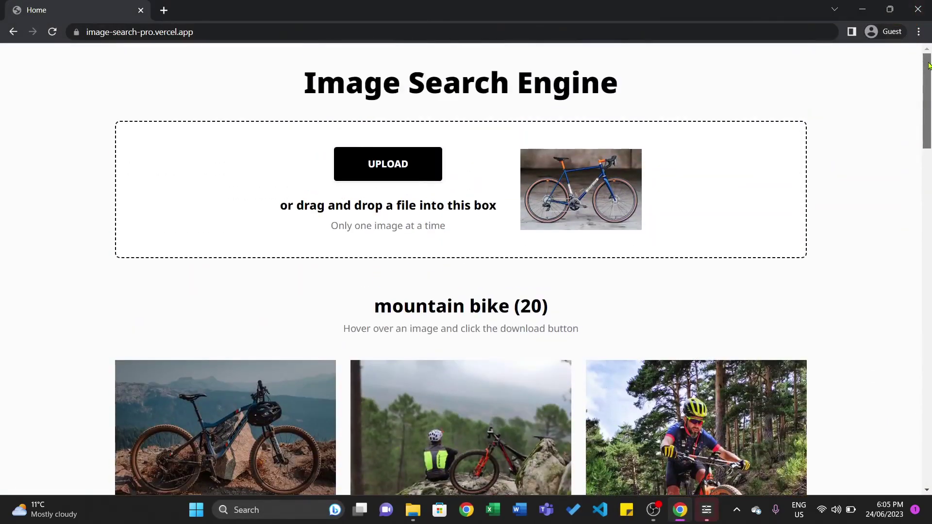
pyautogui.moveTo(929, 63); pyautogui.dragTo(928, 458)
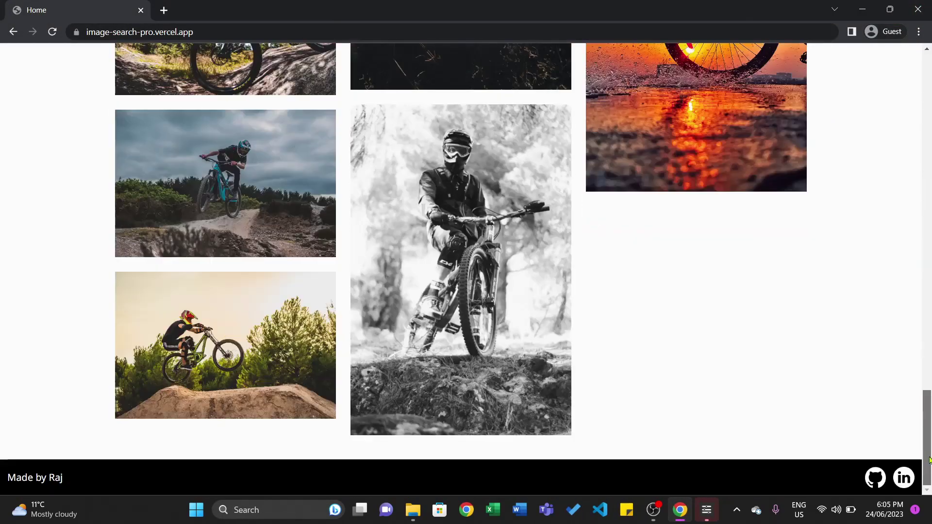
# Step: Open the Image-Search-Engine GitHub repository from the footer, skim its README, then return to the results tab
pyautogui.click(873, 478)
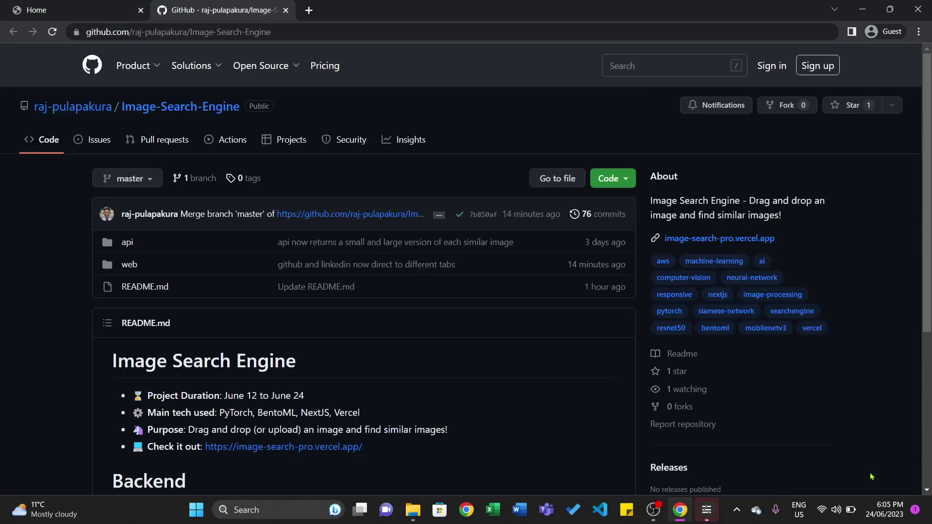
pyautogui.moveTo(927, 194); pyautogui.dragTo(927, 302)
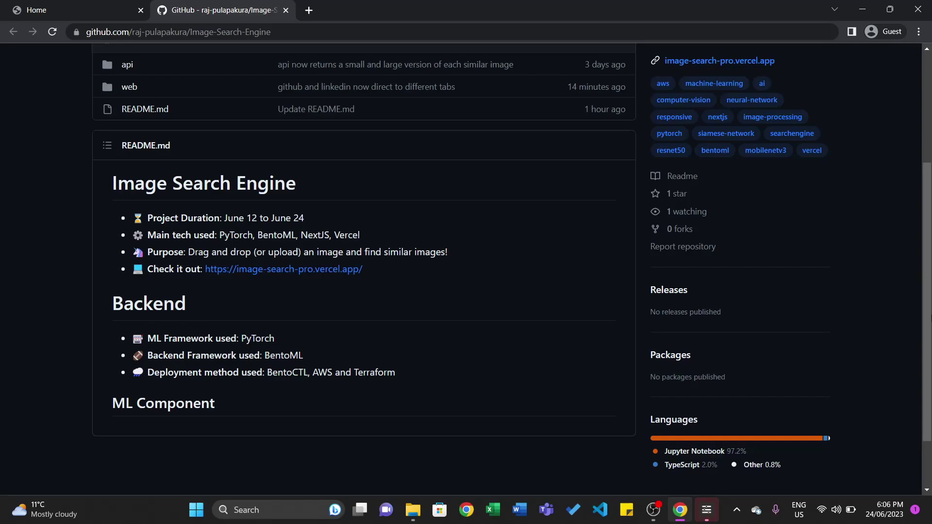
pyautogui.scroll(3, 927, 291)
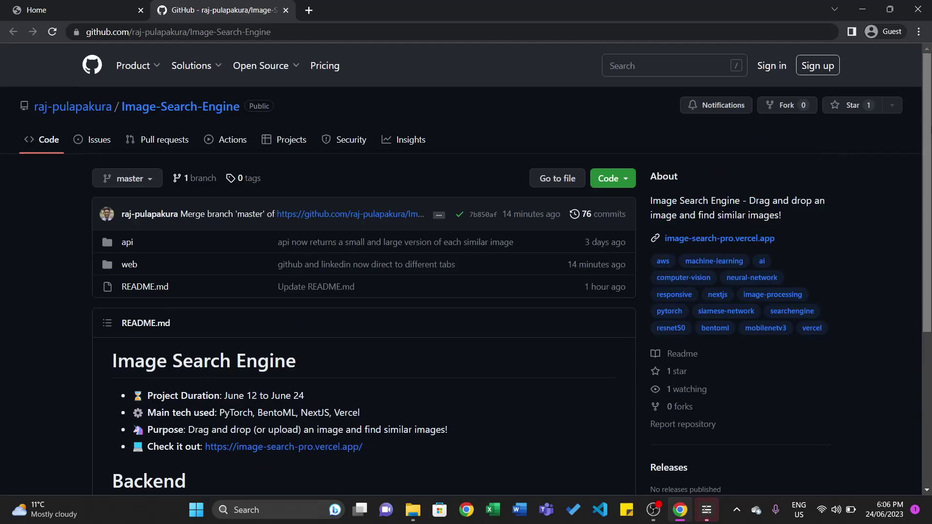
pyautogui.click(37, 6)
pyautogui.moveTo(926, 437); pyautogui.dragTo(927, 99)
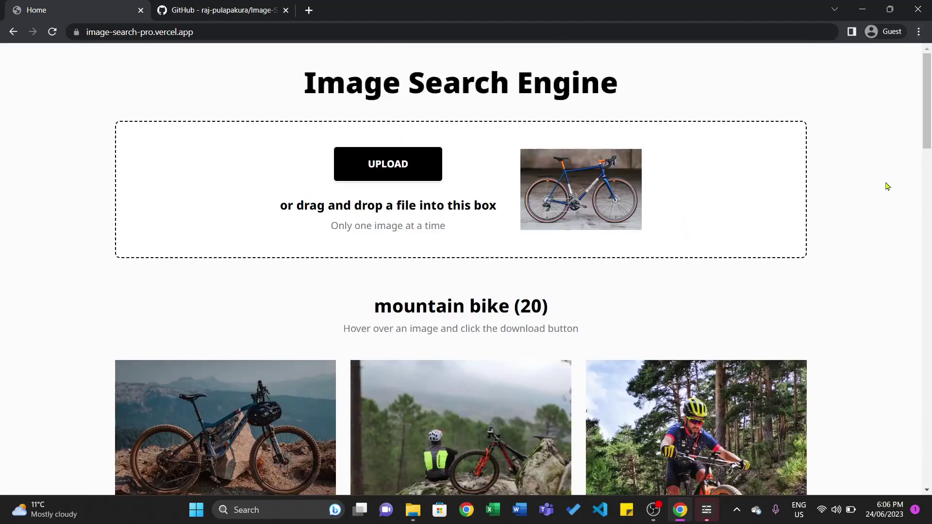